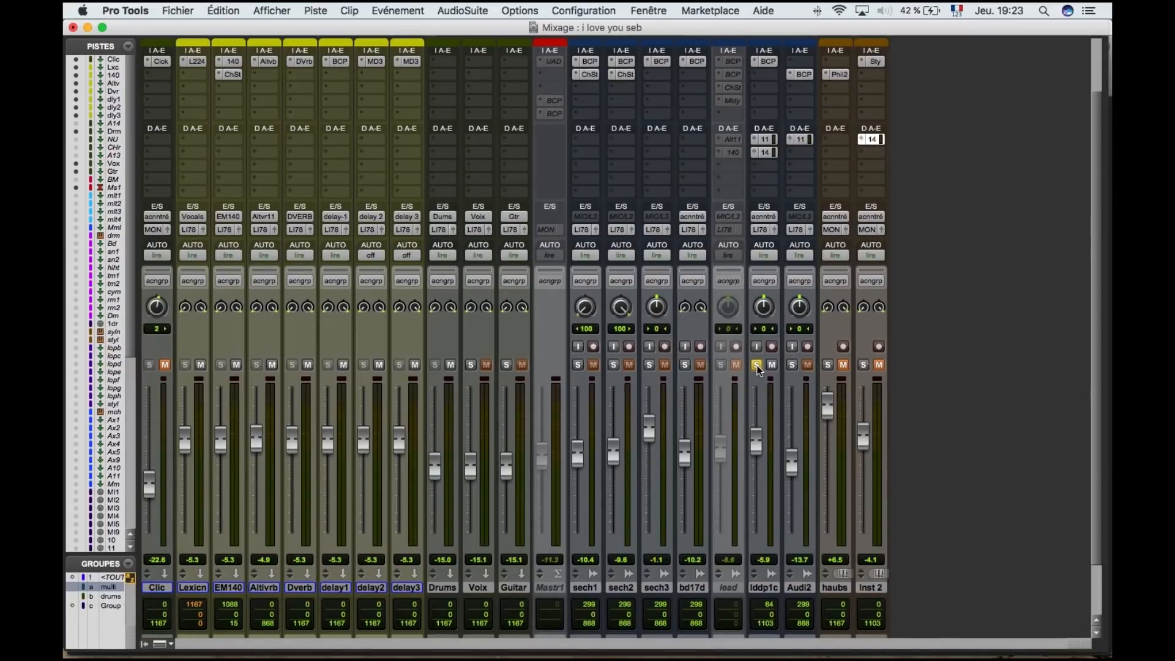
# Step: Duplicate the lddp1c track once with all its data, and play the original and the copy together in solo
pyautogui.rightClick(768, 593)
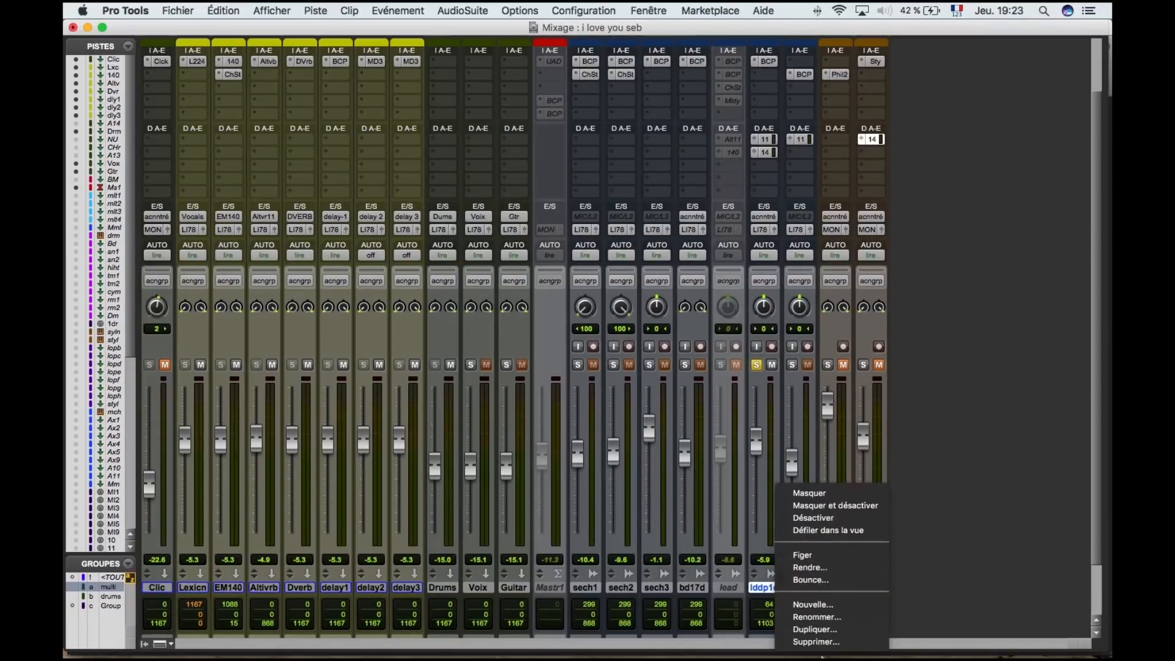
pyautogui.click(822, 629)
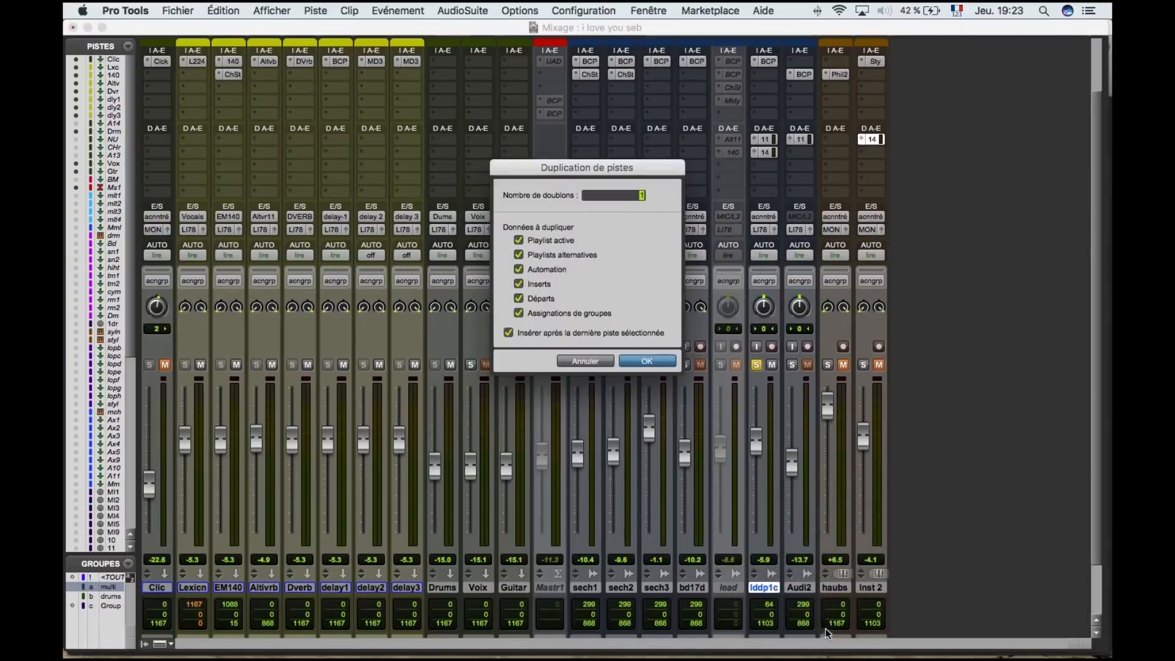
pyautogui.click(645, 359)
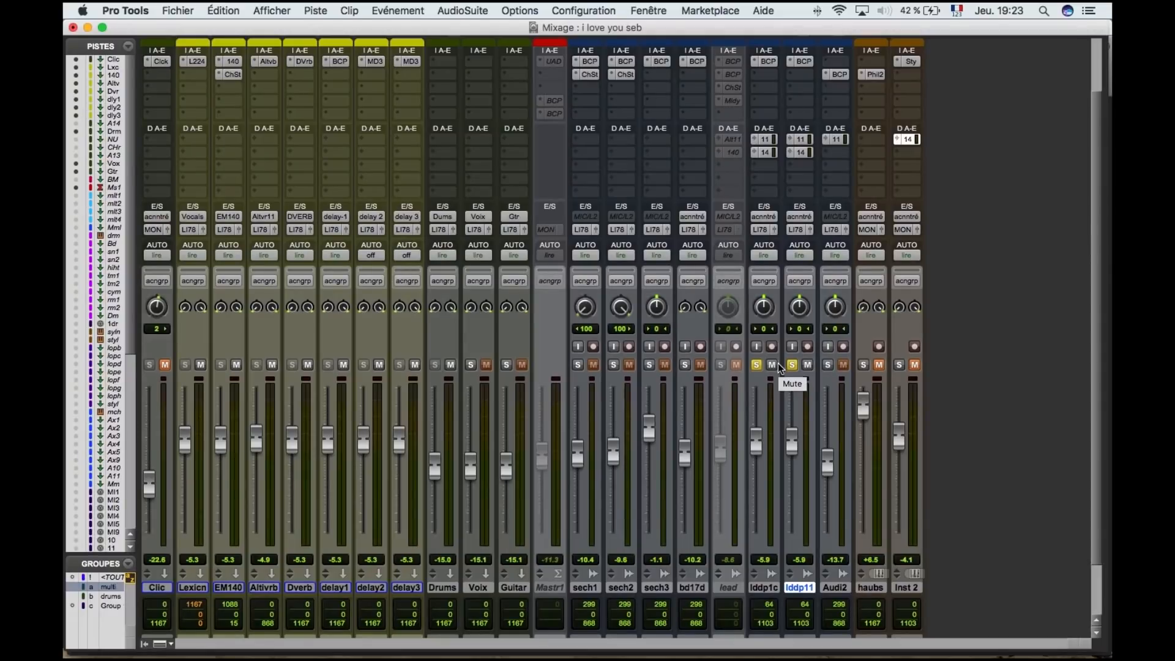
pyautogui.press('space')
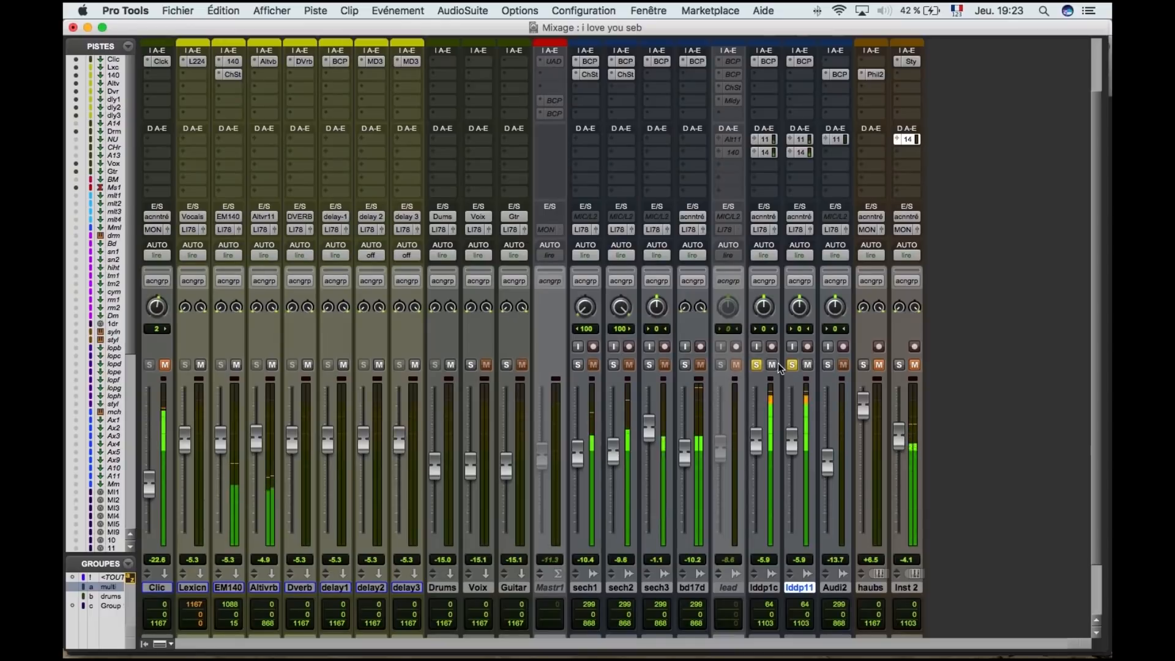
pyautogui.press('space')
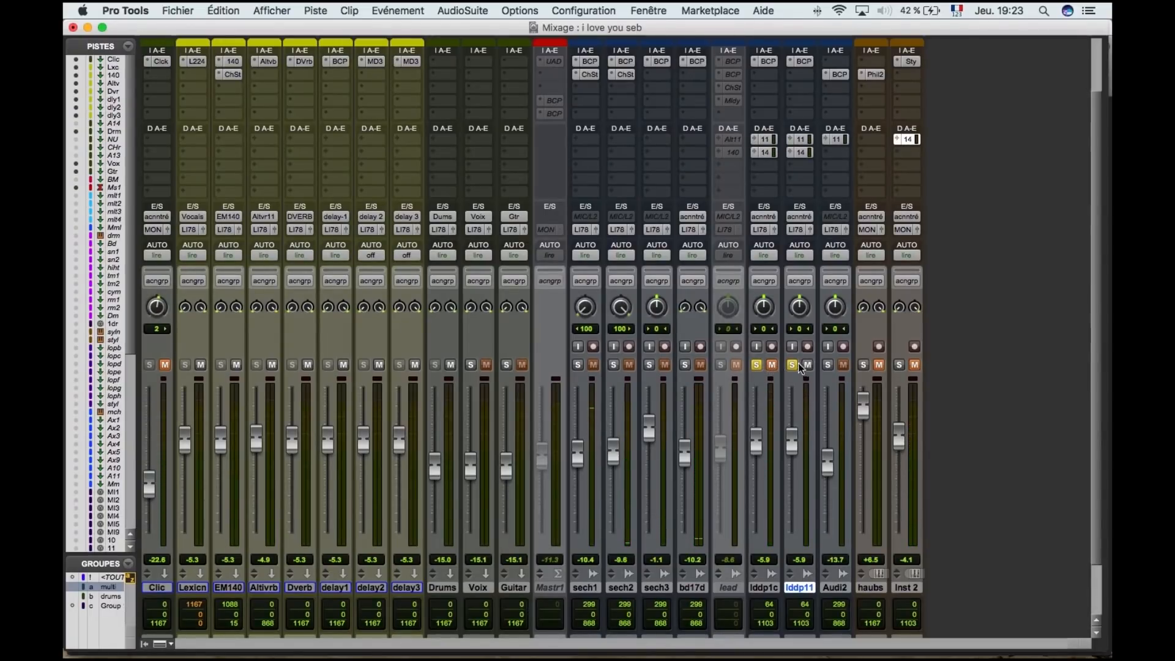
# Step: Insert a Channel Strip plug-in in the second insert slot of the duplicated track lddp11
pyautogui.click(794, 76)
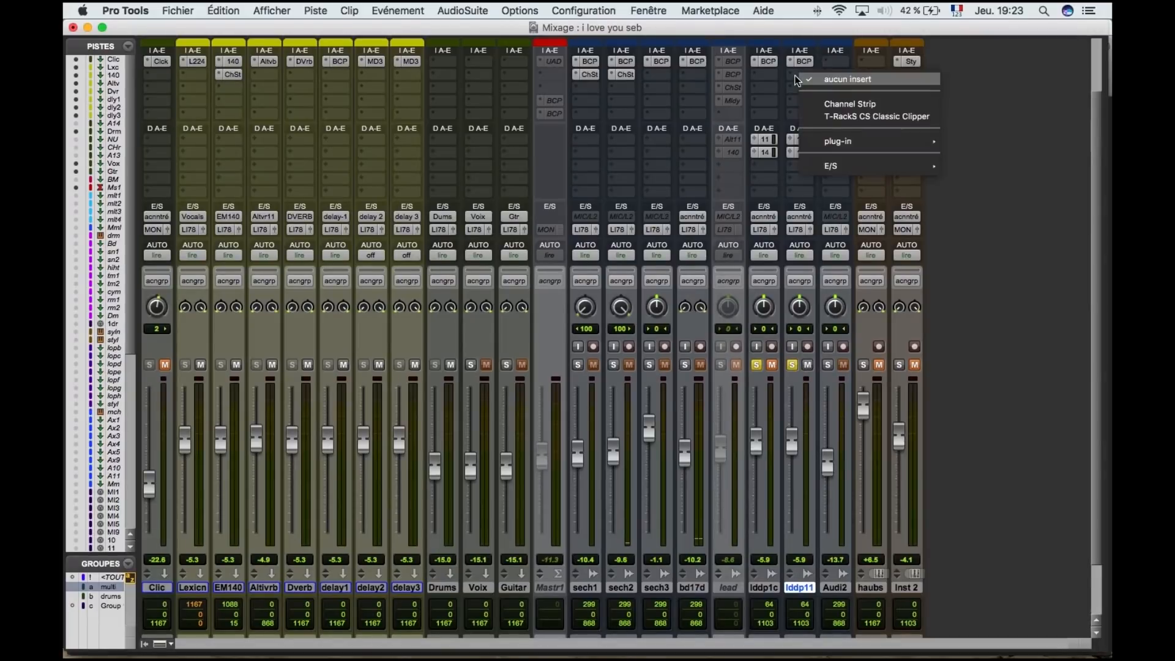
pyautogui.click(808, 103)
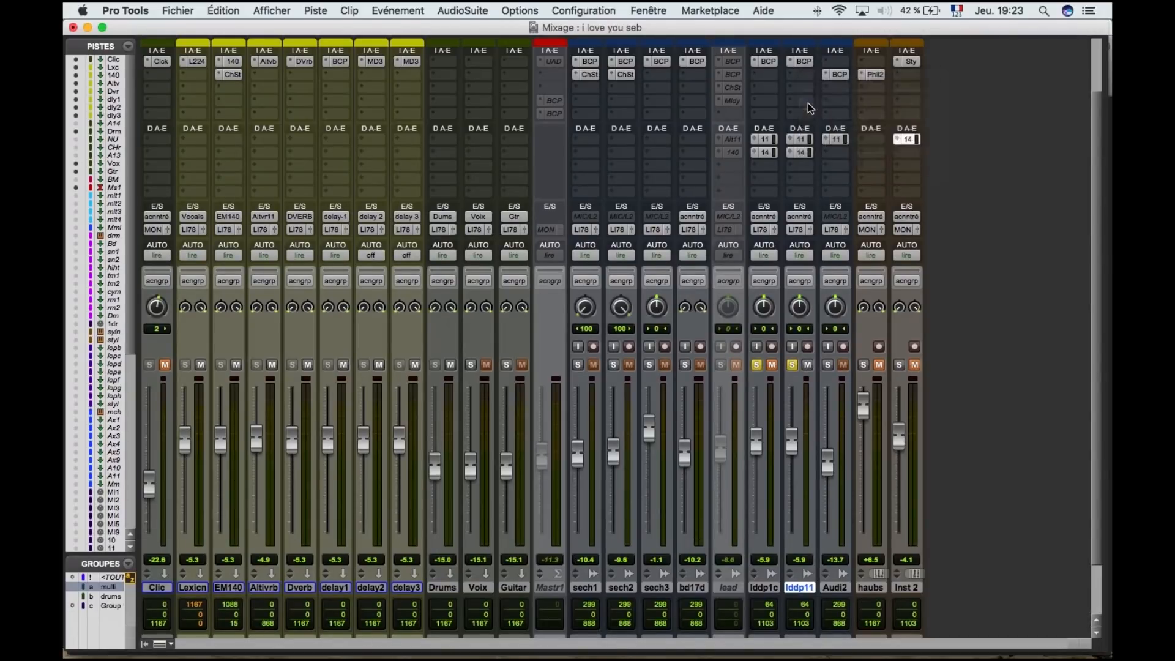
pyautogui.moveTo(800, 98); pyautogui.dragTo(360, 57)
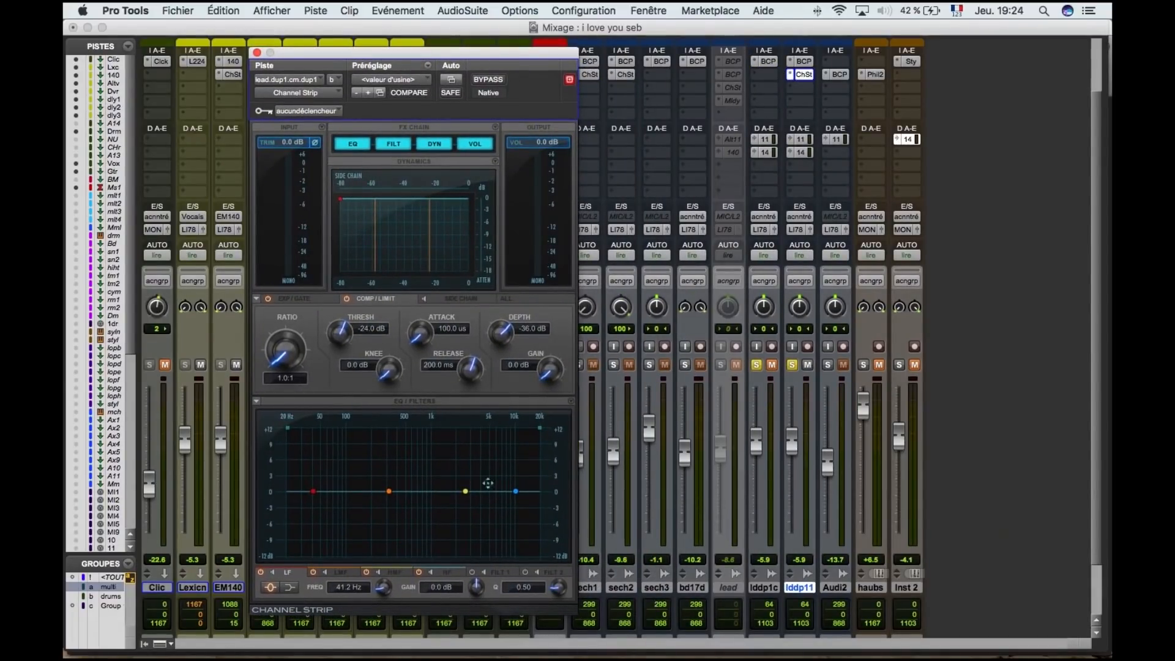
# Step: Set a high-pass filter at about 292 Hz with a 12 dB/O slope on lddp11's Channel Strip during playback
pyautogui.moveTo(287, 428); pyautogui.dragTo(374, 437)
pyautogui.press('space')
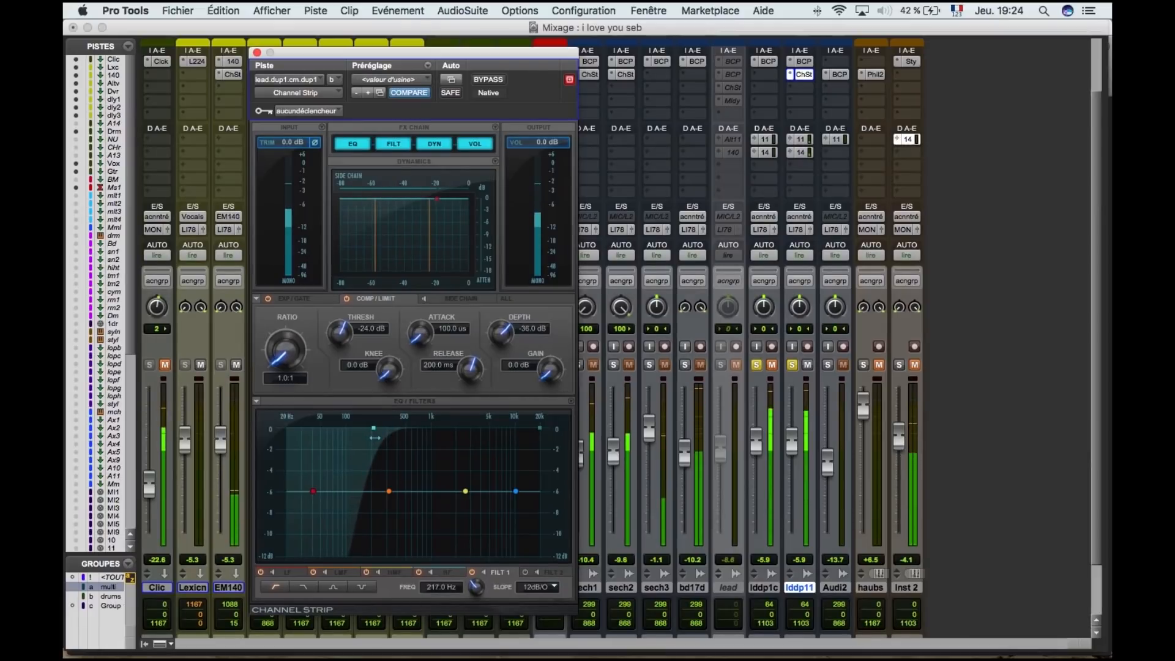
pyautogui.moveTo(374, 437); pyautogui.dragTo(386, 435)
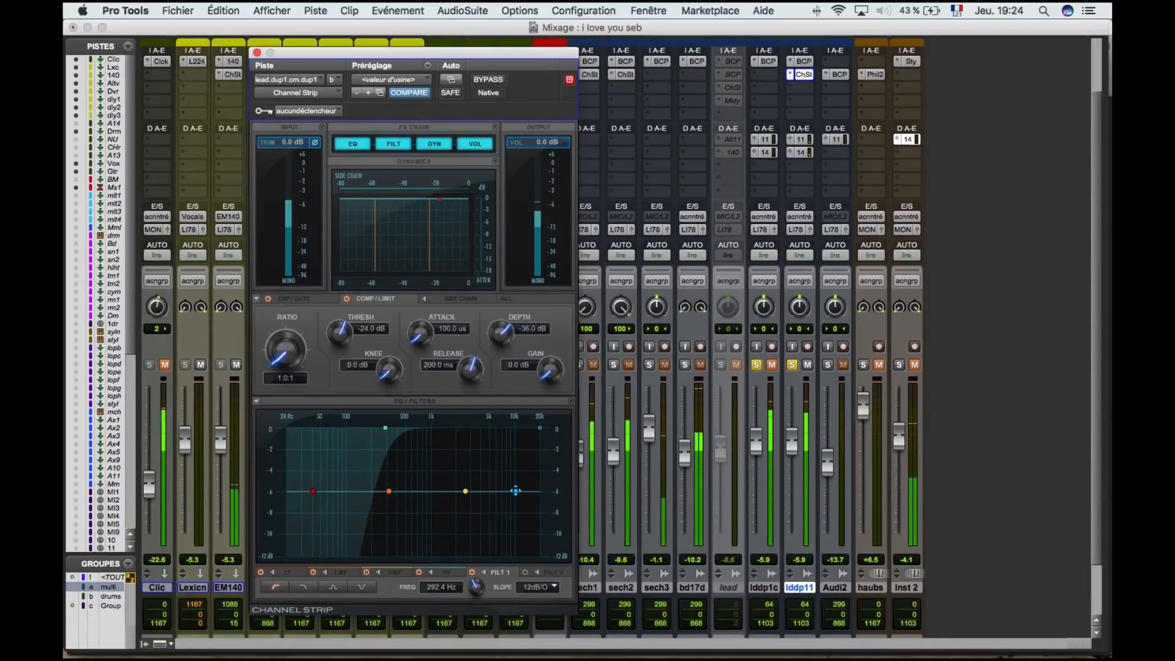
# Step: Boost the HF band by about 3.3 dB at 9.5 kHz and set the compressor ratio to about 1.9:1
pyautogui.click(515, 491)
pyautogui.moveTo(515, 491); pyautogui.dragTo(511, 473)
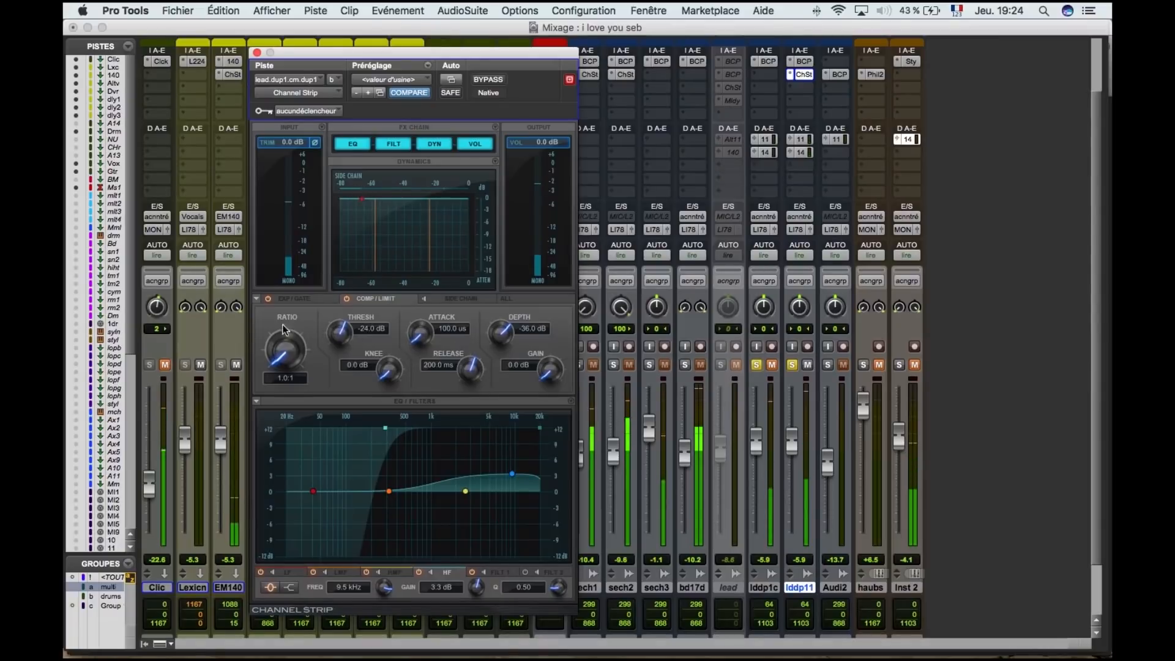
pyautogui.moveTo(279, 352); pyautogui.dragTo(295, 320)
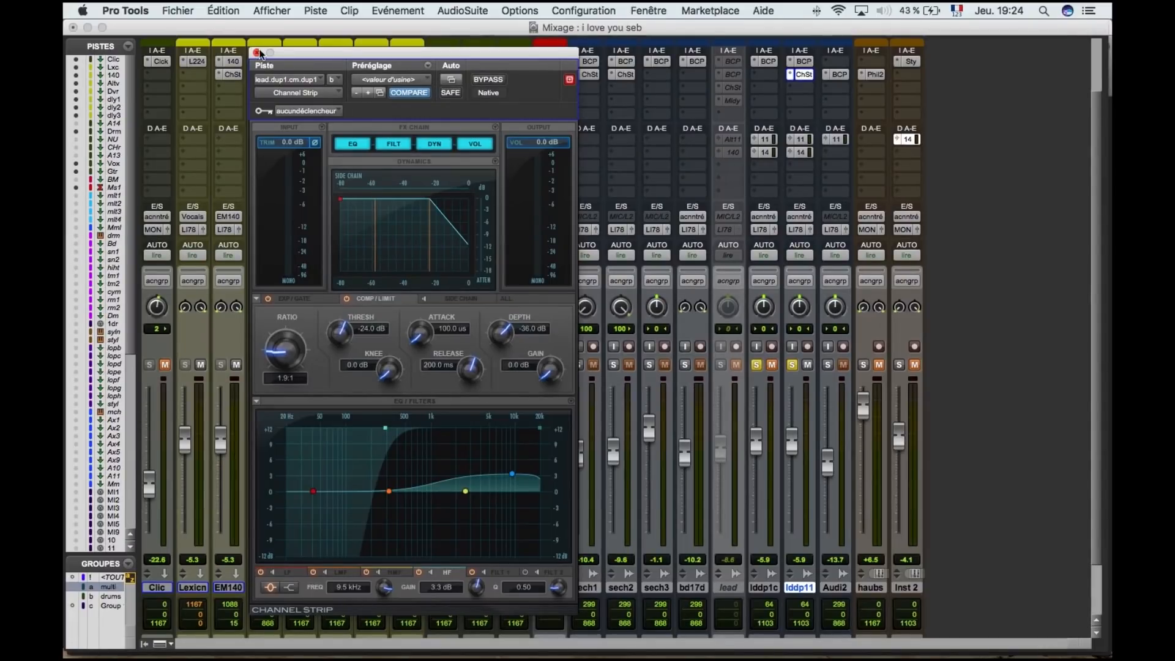
pyautogui.moveTo(294, 57); pyautogui.dragTo(208, 59)
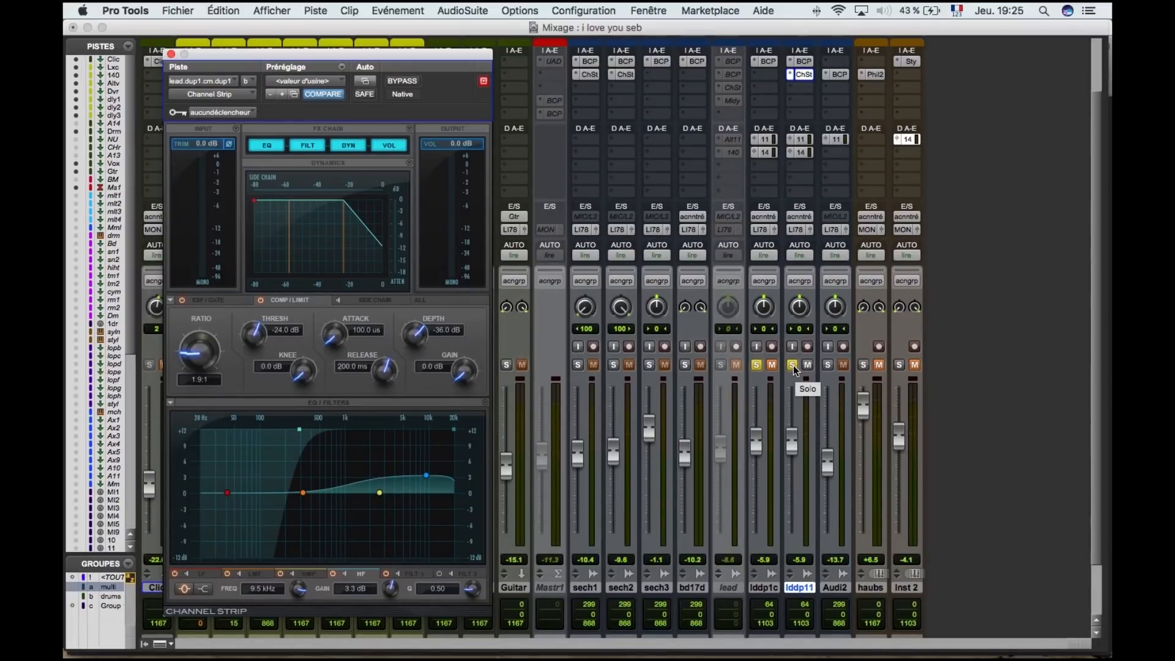
# Step: Unmute lddp1c, bring the lddp11 fader up from minimum to about -8.6 dB during playback, and take both tracks out of solo
pyautogui.click(771, 365)
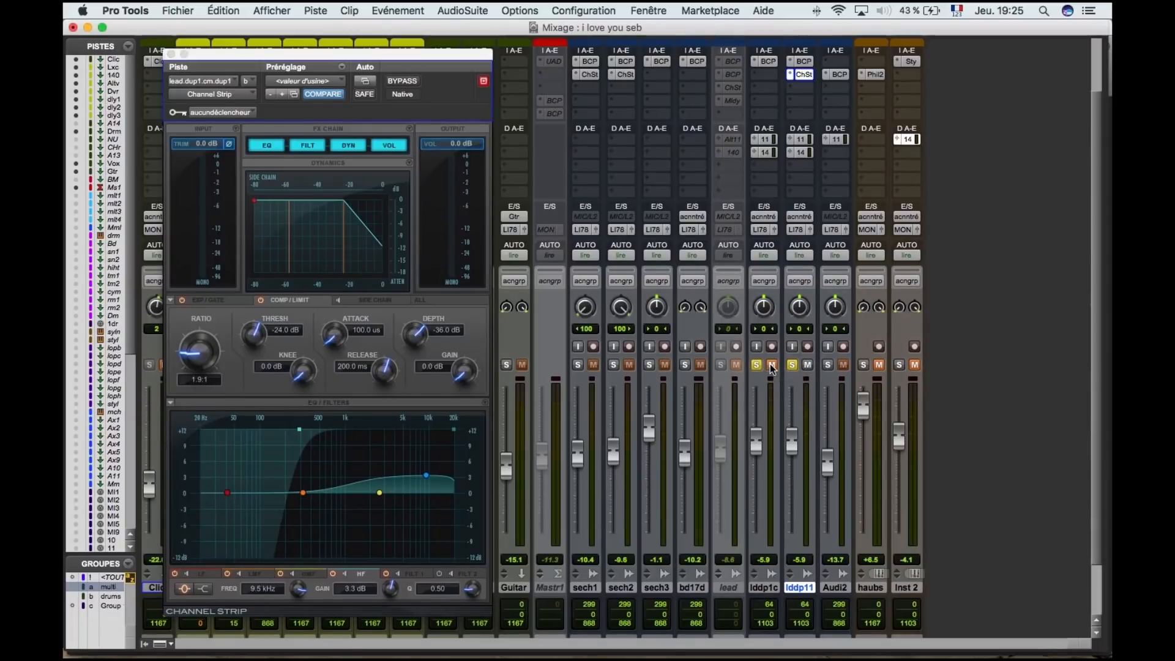
pyautogui.moveTo(791, 442); pyautogui.dragTo(785, 562)
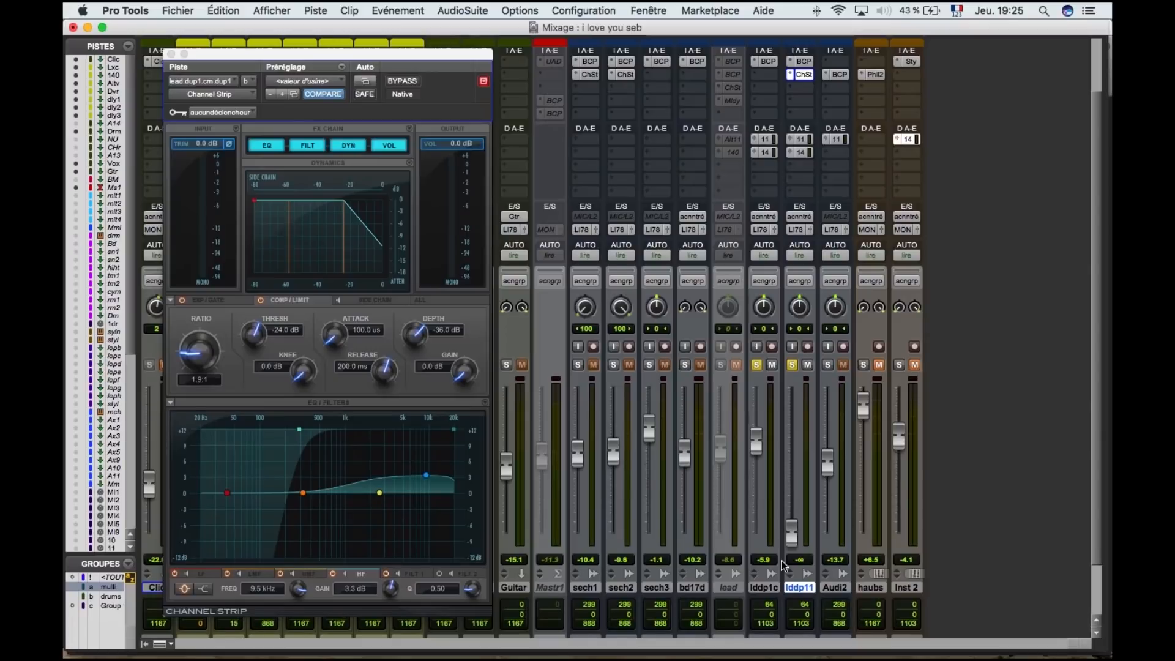
pyautogui.press('space')
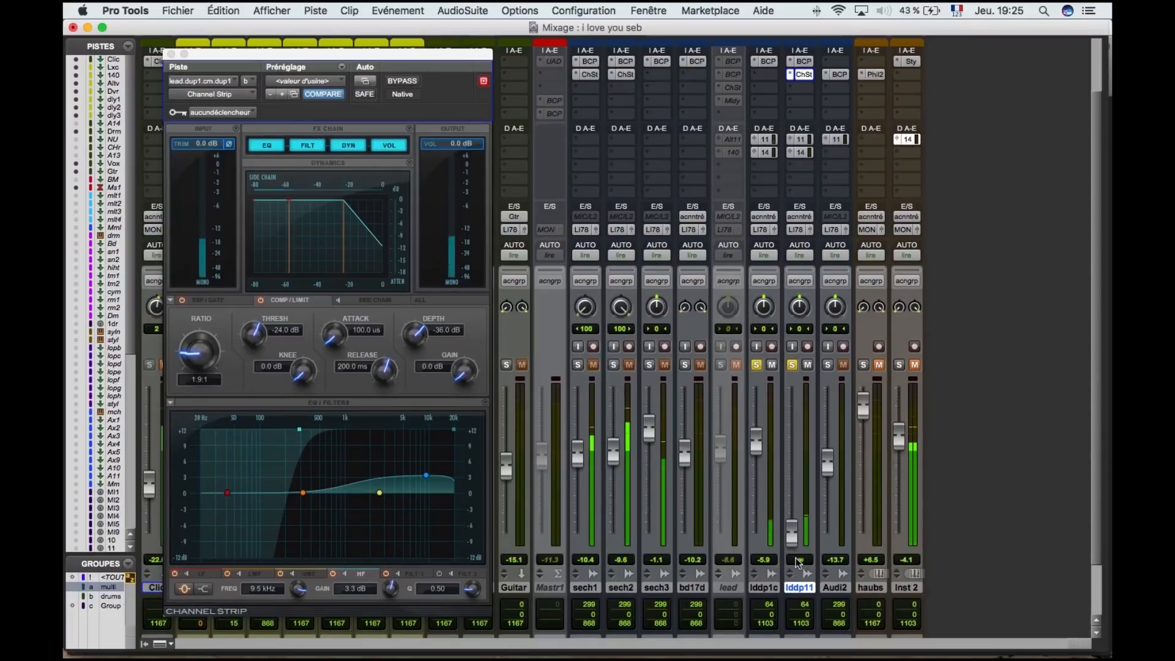
pyautogui.moveTo(794, 541); pyautogui.dragTo(788, 453)
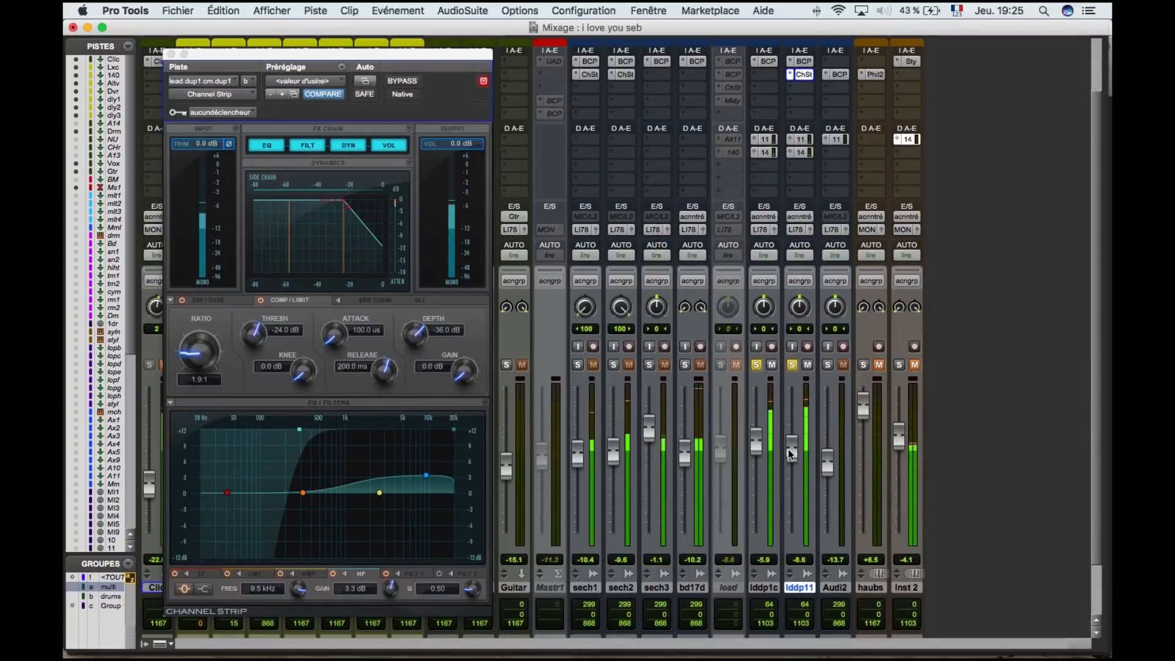
pyautogui.click(758, 366)
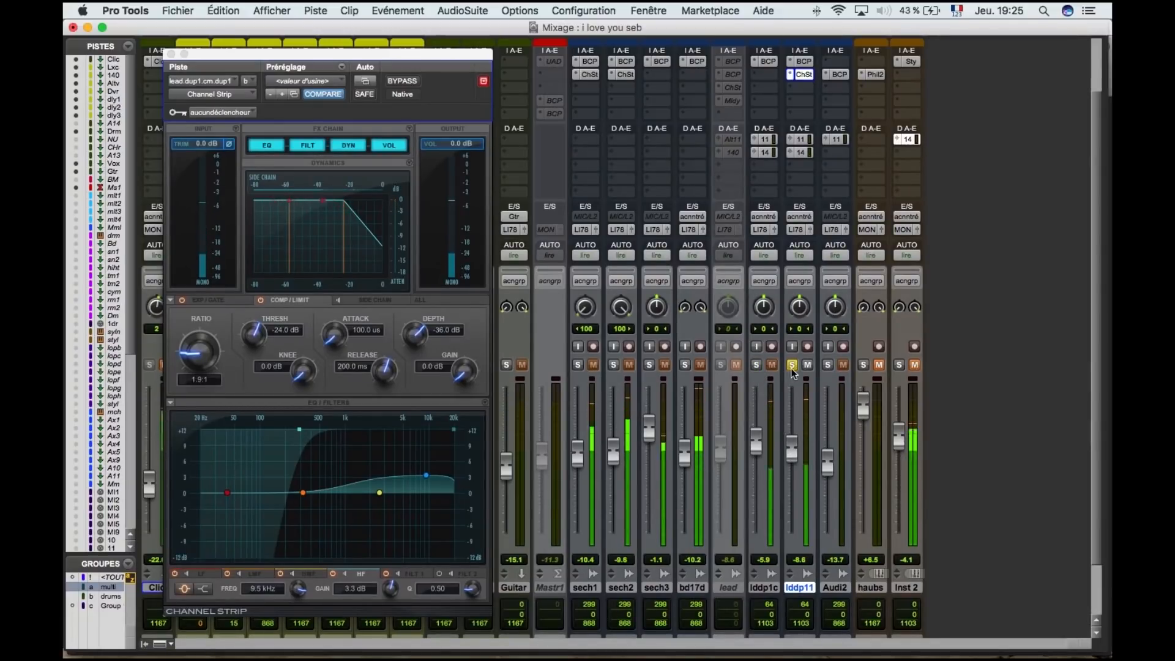
pyautogui.click(791, 365)
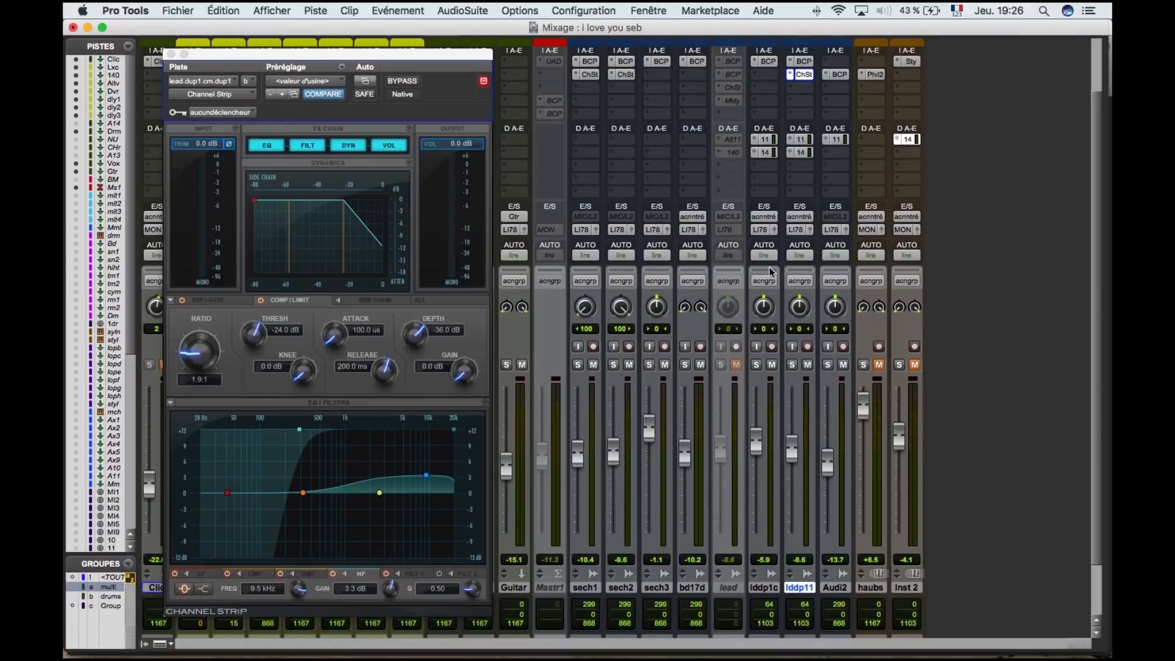
# Step: Remove both sends from the lddp11 track
pyautogui.click(796, 160)
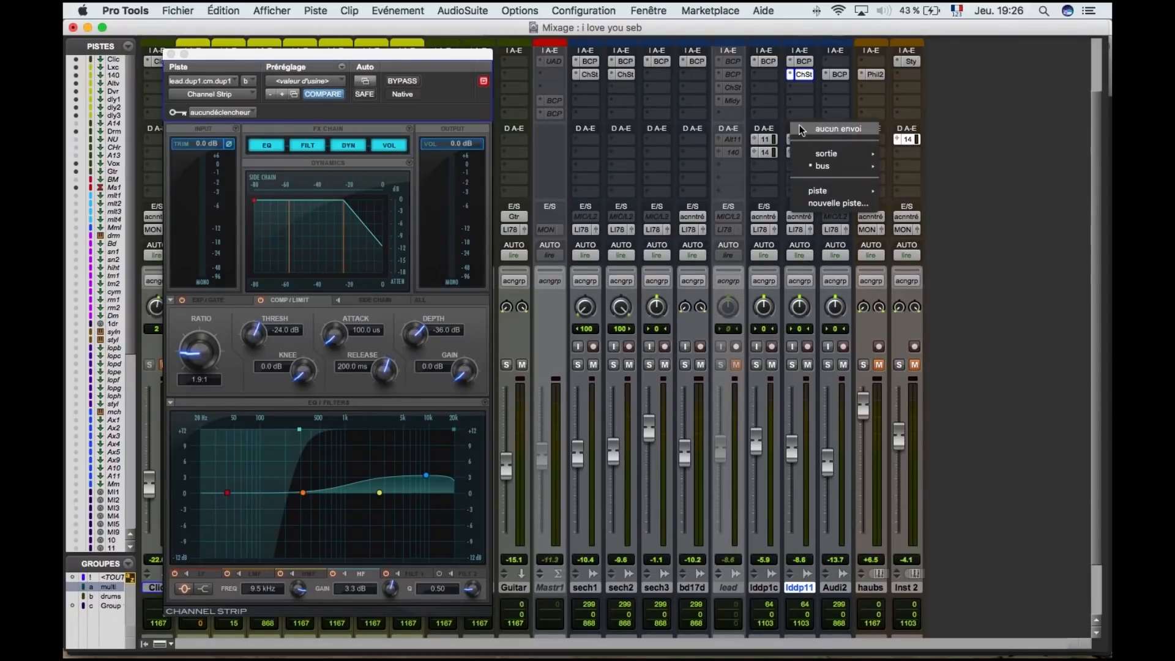
pyautogui.click(801, 130)
pyautogui.click(796, 129)
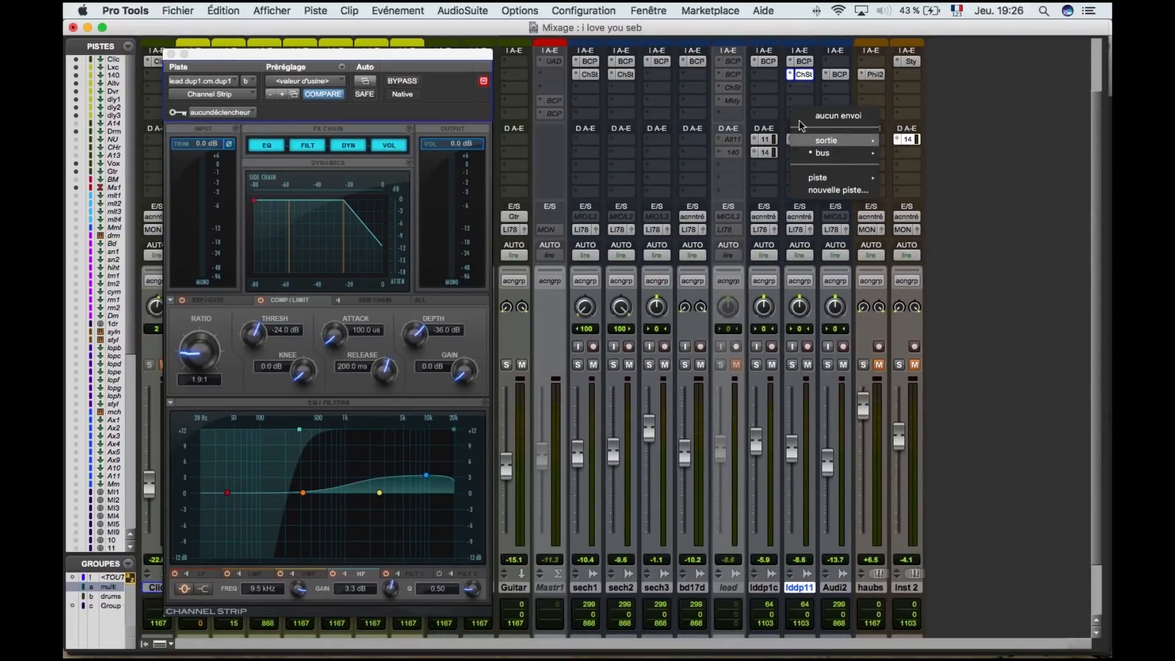
pyautogui.click(804, 115)
# Step: With lddp1c soloed, blend the lddp11 fader in from minimum to about -8.4 dB during playback, and clear the solos
pyautogui.click(791, 366)
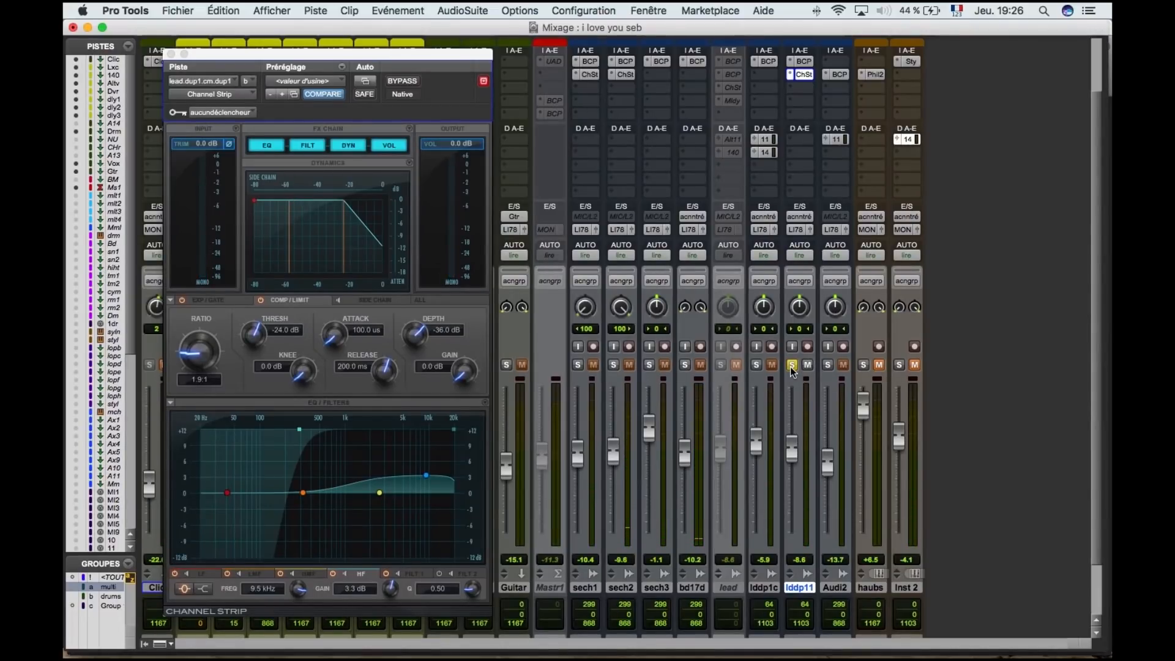
pyautogui.click(756, 364)
pyautogui.click(792, 364)
pyautogui.moveTo(790, 449); pyautogui.dragTo(799, 562)
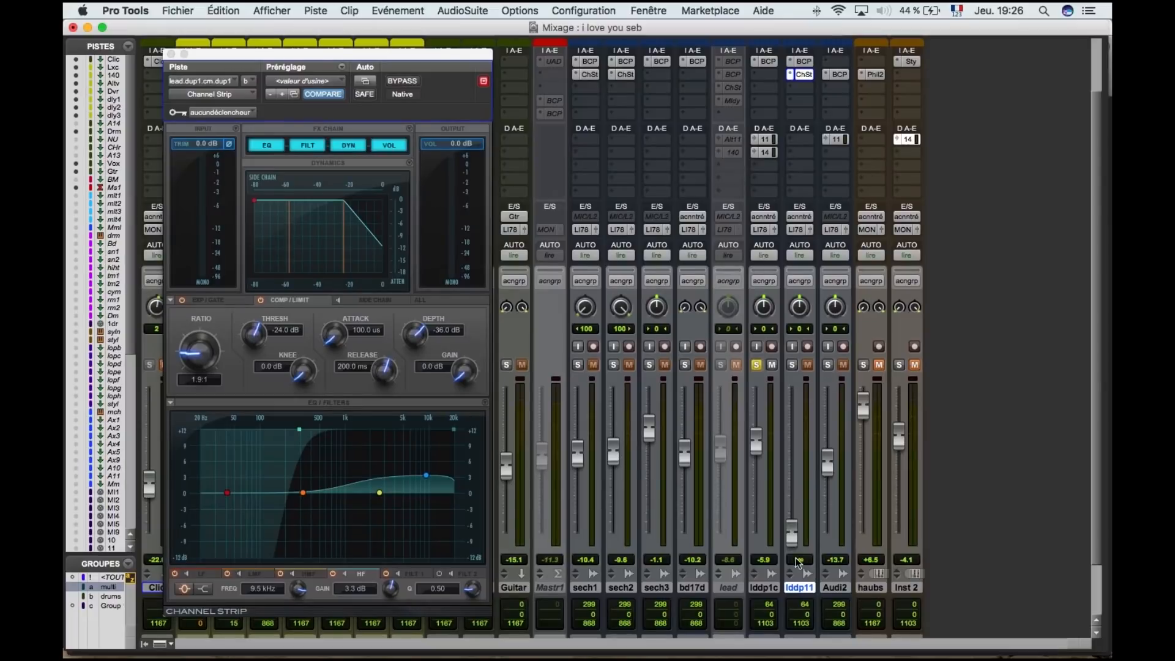
pyautogui.press('space')
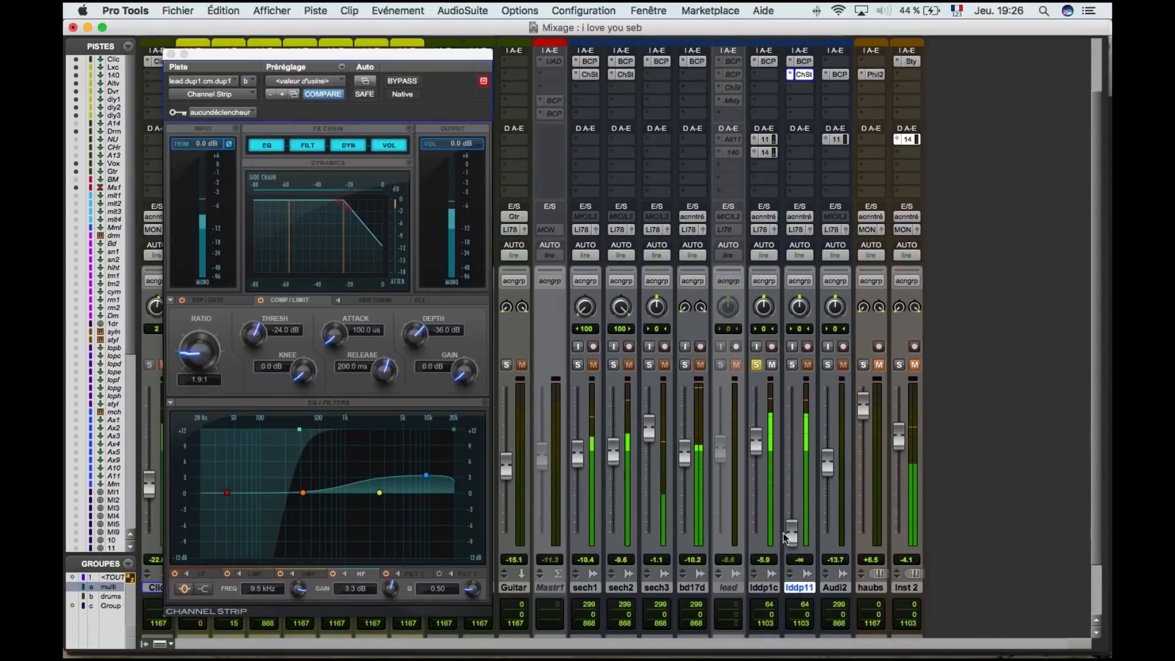
pyautogui.moveTo(790, 539); pyautogui.dragTo(800, 441)
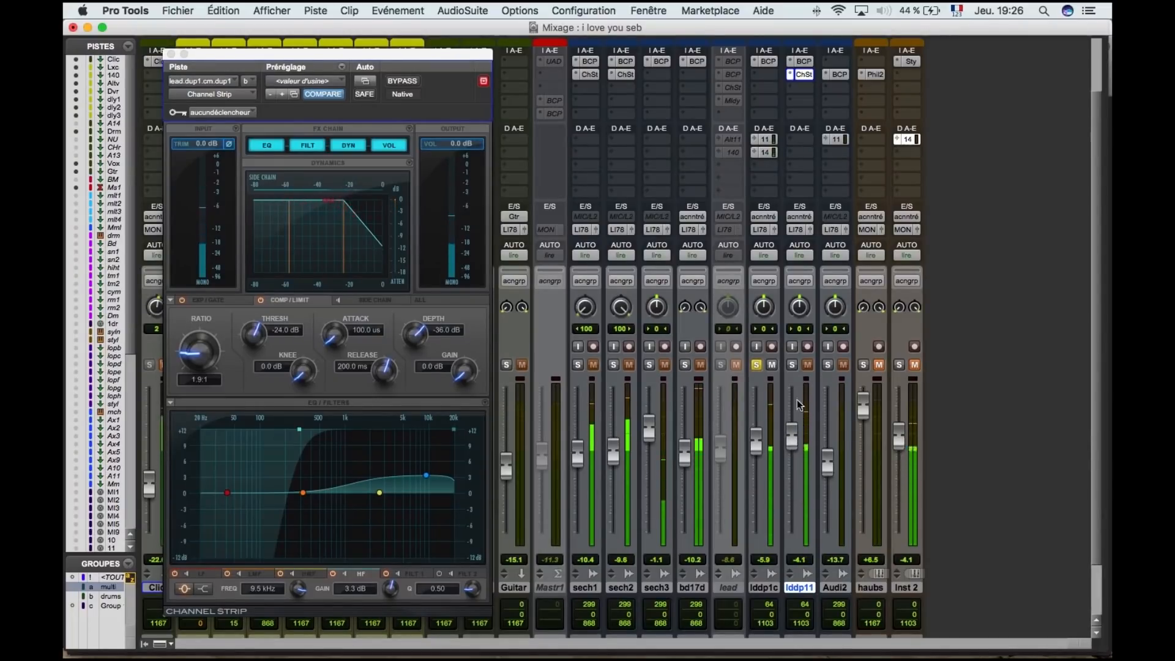
pyautogui.moveTo(794, 430); pyautogui.dragTo(794, 455)
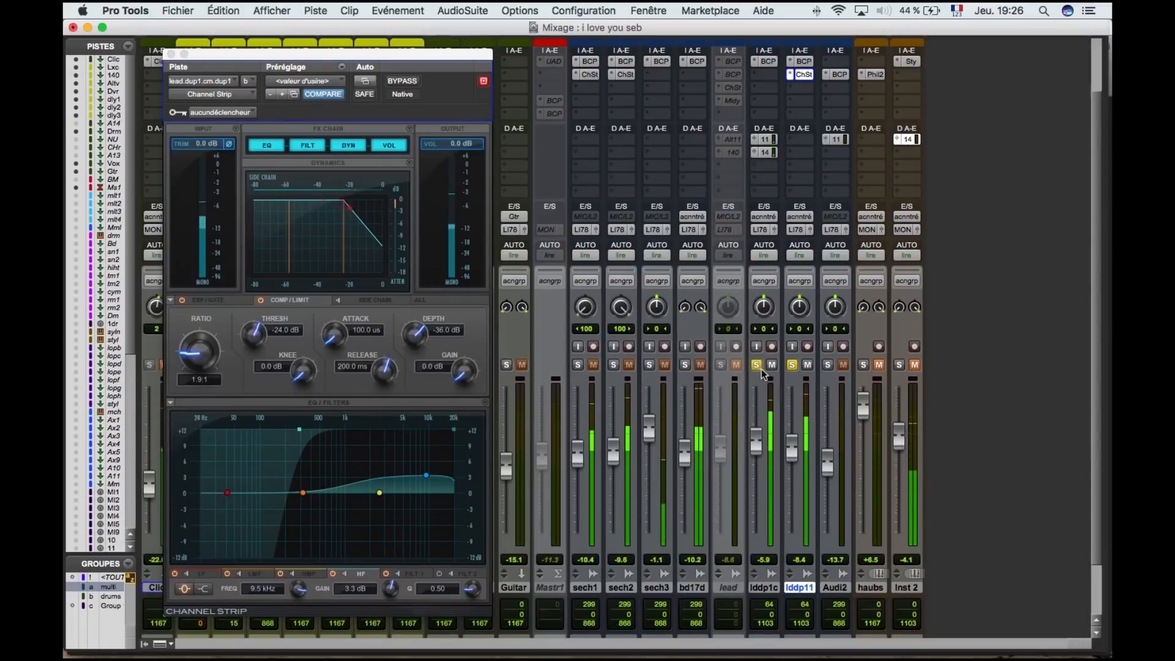
pyautogui.click(793, 366)
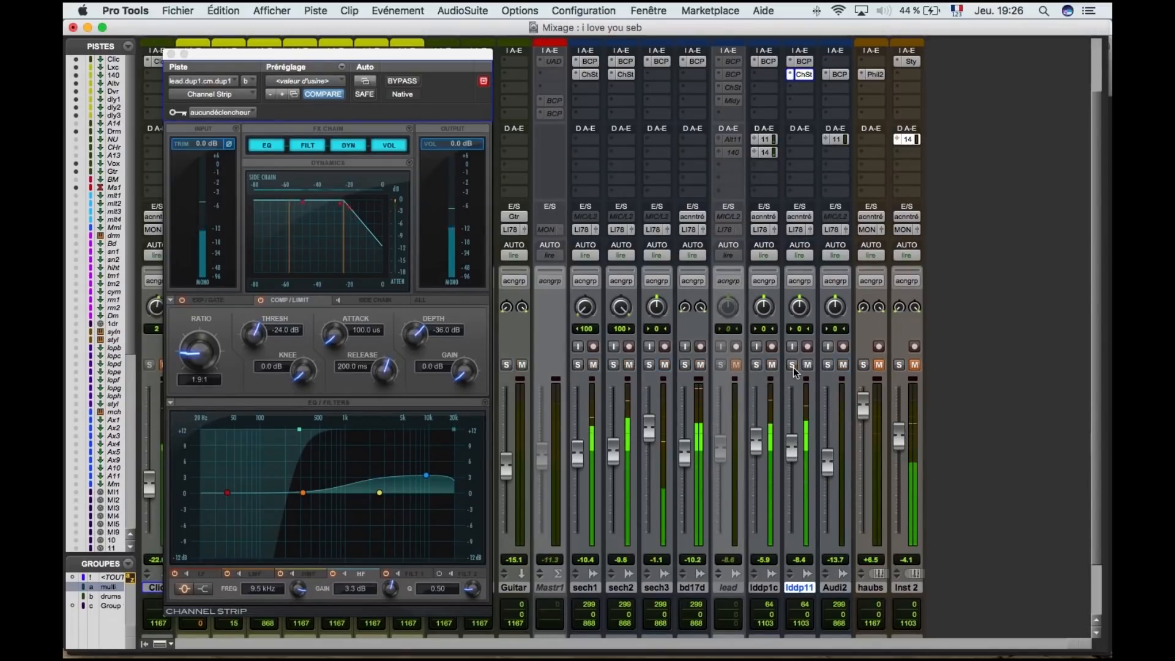